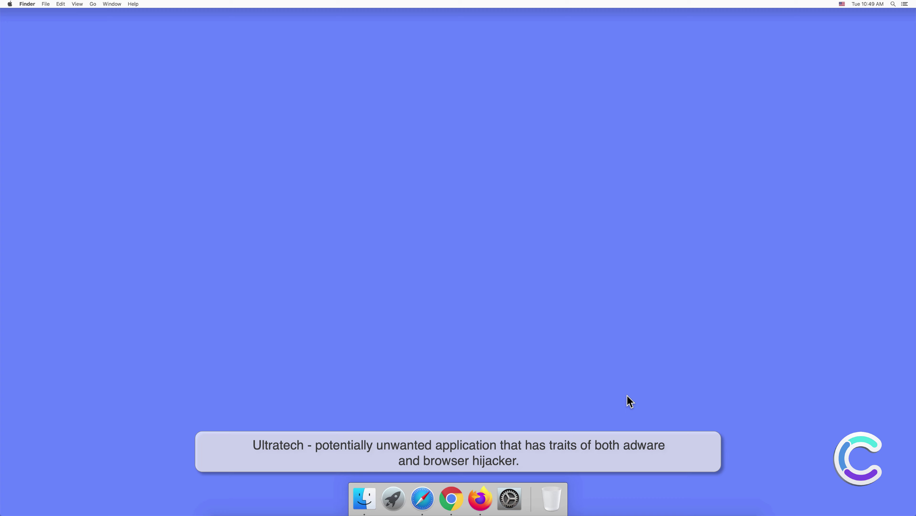
# Step: Look over the Applications folder in Finder, then close the window
pyautogui.click(365, 500)
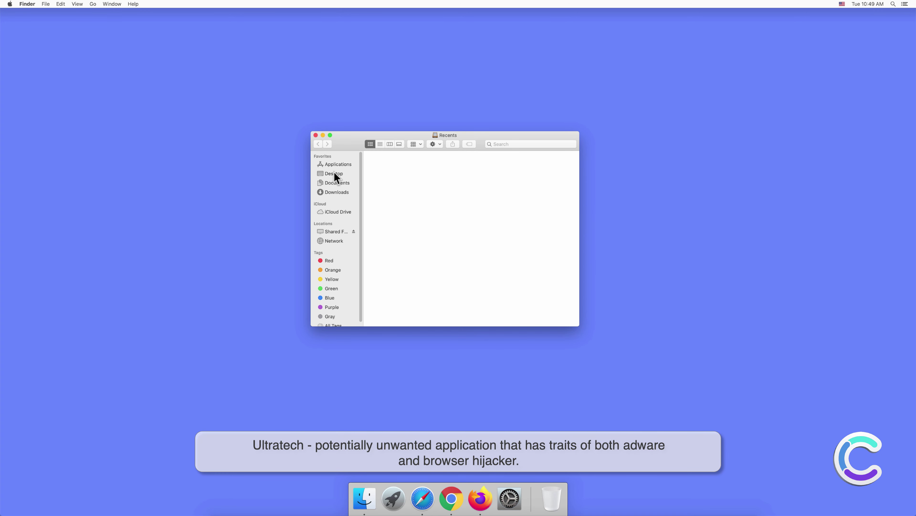
pyautogui.click(335, 165)
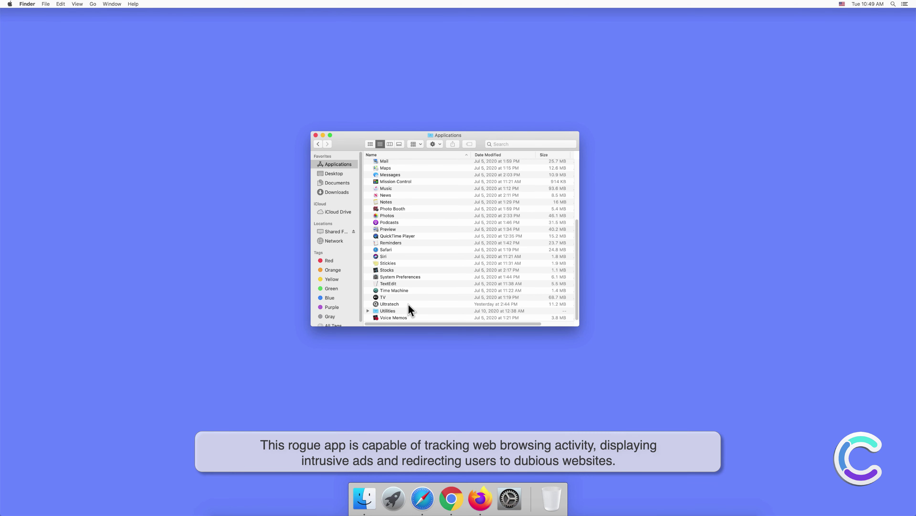
pyautogui.click(316, 135)
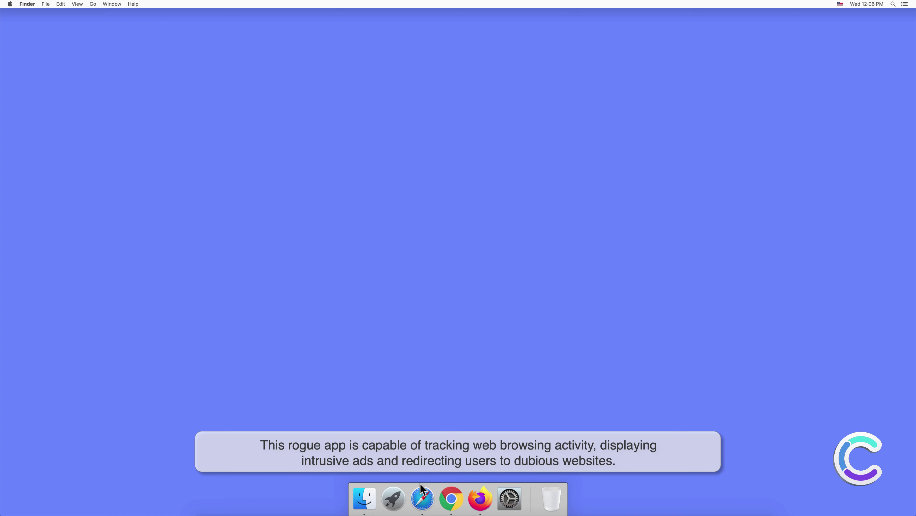
# Step: Launch Safari from the Dock and open its Preferences to view the Ultratech extension
pyautogui.click(423, 498)
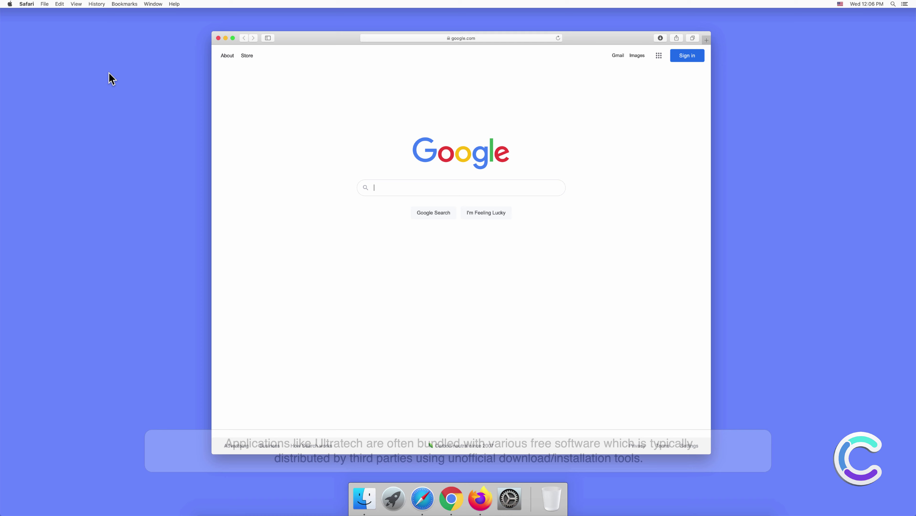
pyautogui.click(29, 4)
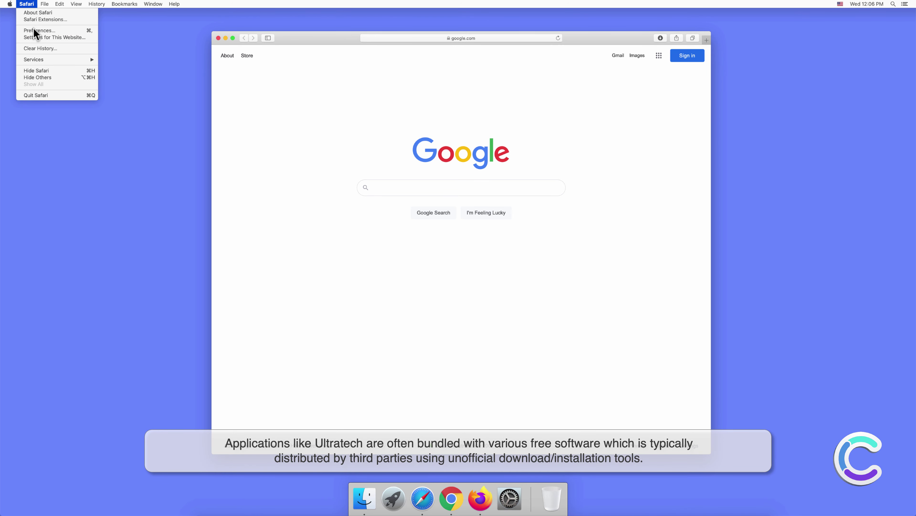
pyautogui.click(35, 31)
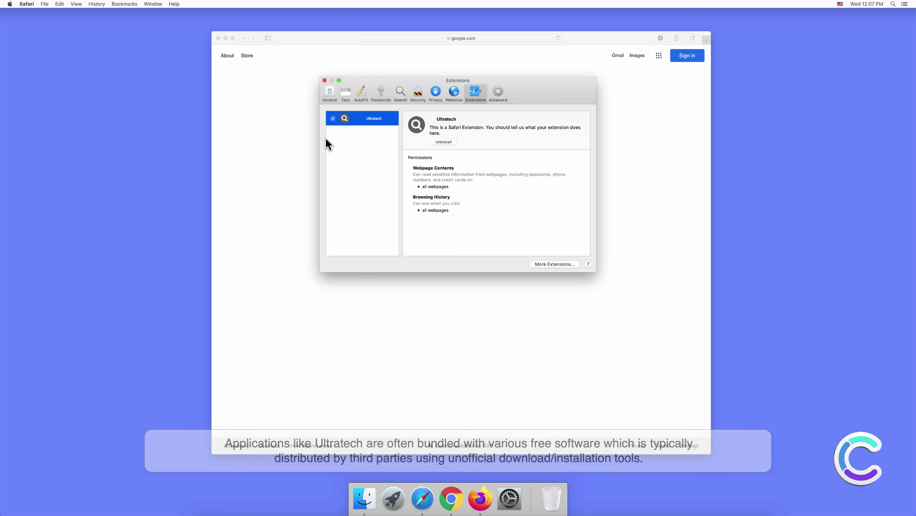
# Step: Close Preferences and search the web for 'search engine test' from the address bar
pyautogui.click(324, 80)
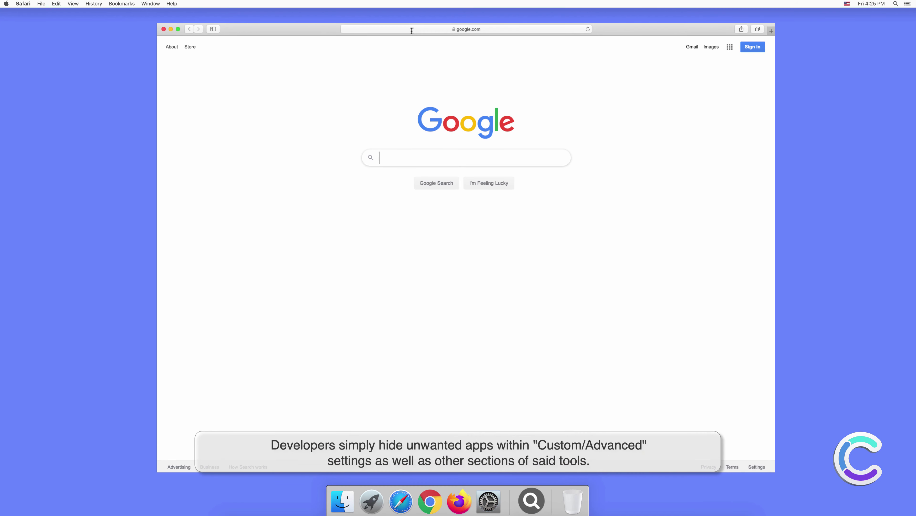
pyautogui.click(412, 29)
pyautogui.write('search e')
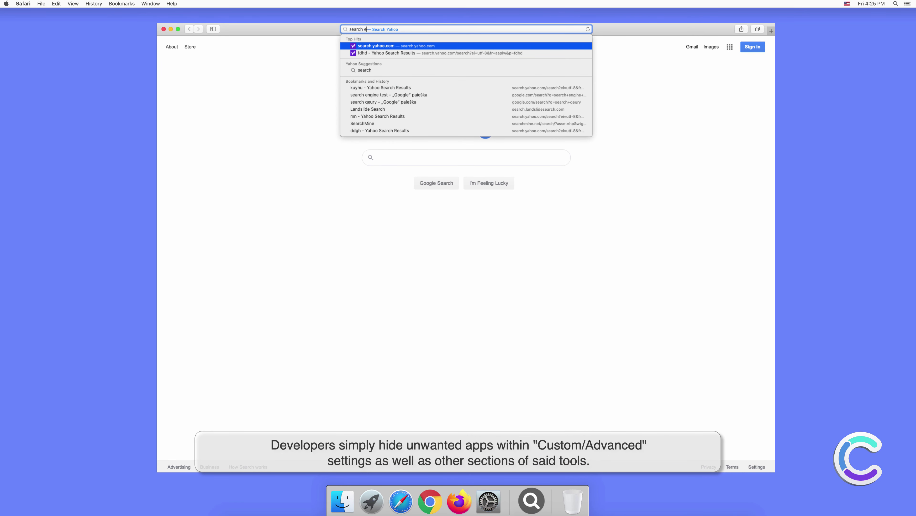
pyautogui.write('ngine test')
pyautogui.press('Return')
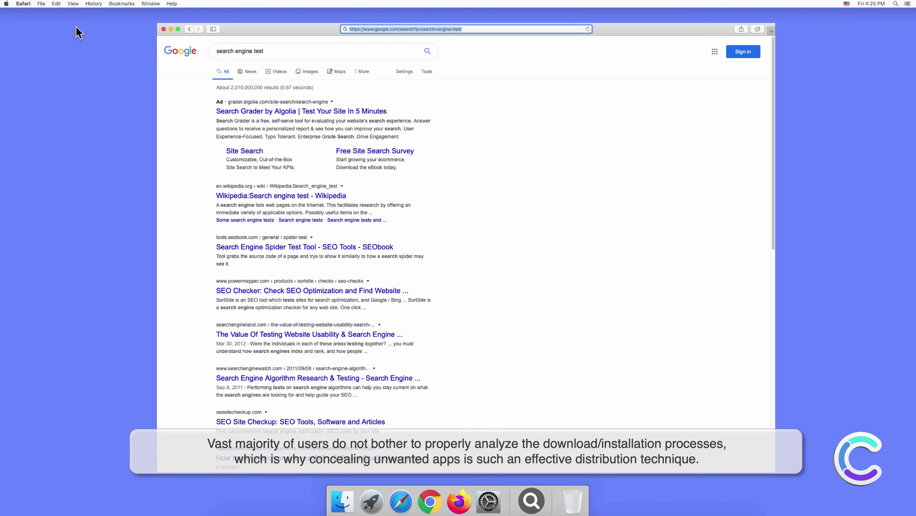
# Step: Check in Search preferences that Yahoo is the default search engine, then close Preferences
pyautogui.click(24, 4)
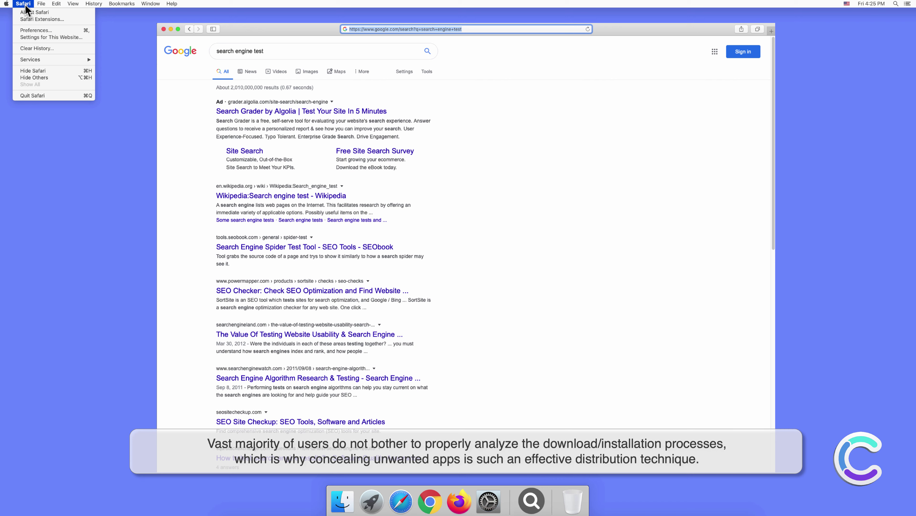
pyautogui.click(36, 31)
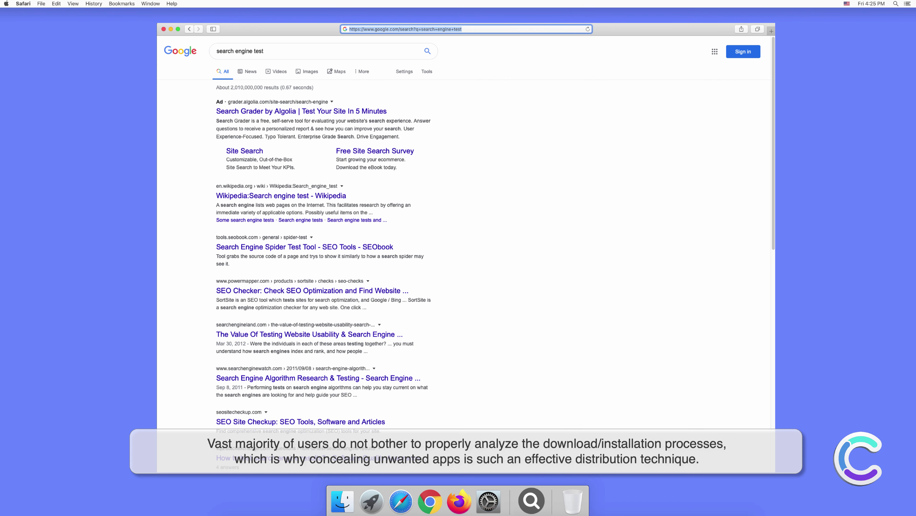
pyautogui.click(560, 183)
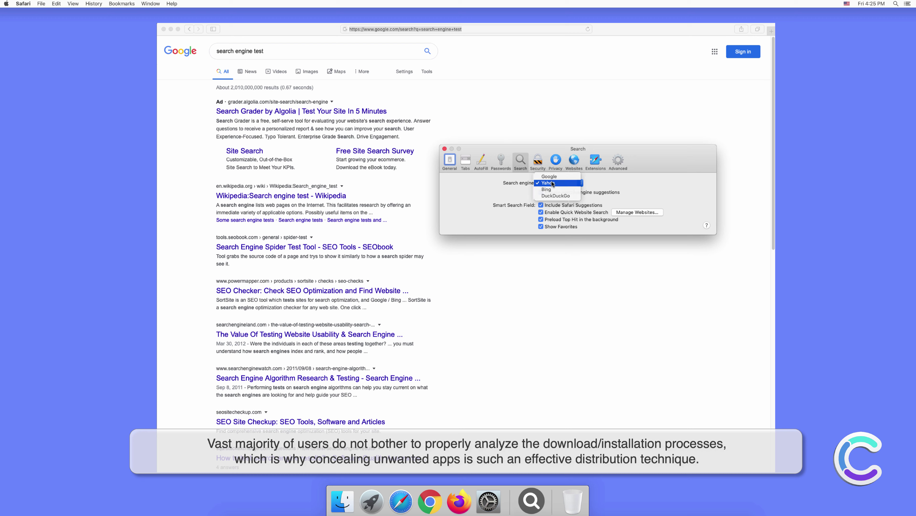
pyautogui.click(552, 184)
pyautogui.click(445, 149)
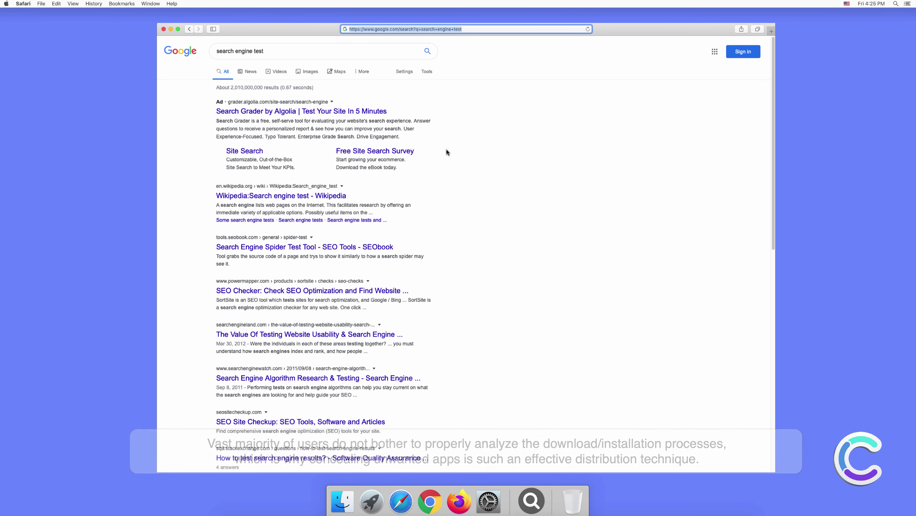
# Step: Search for 'testing search engine' in a new Safari tab
pyautogui.click(771, 30)
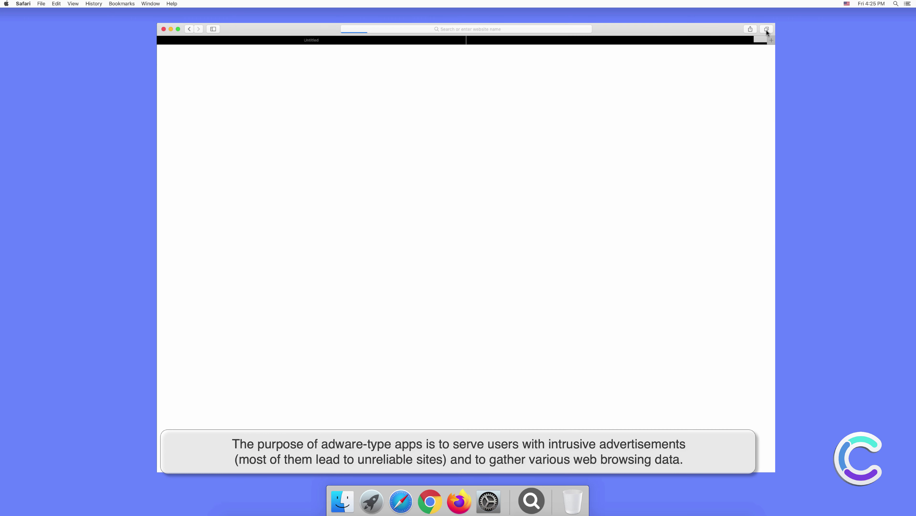
pyautogui.click(513, 28)
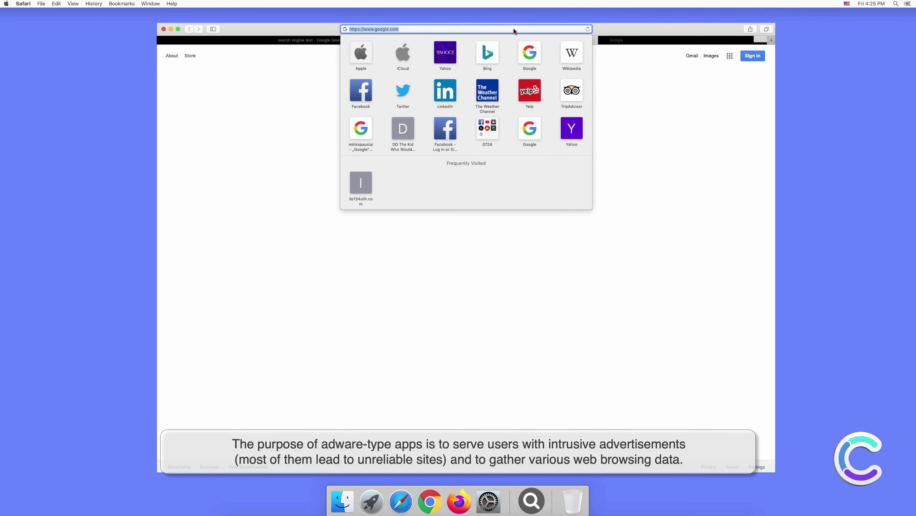
pyautogui.write('testing')
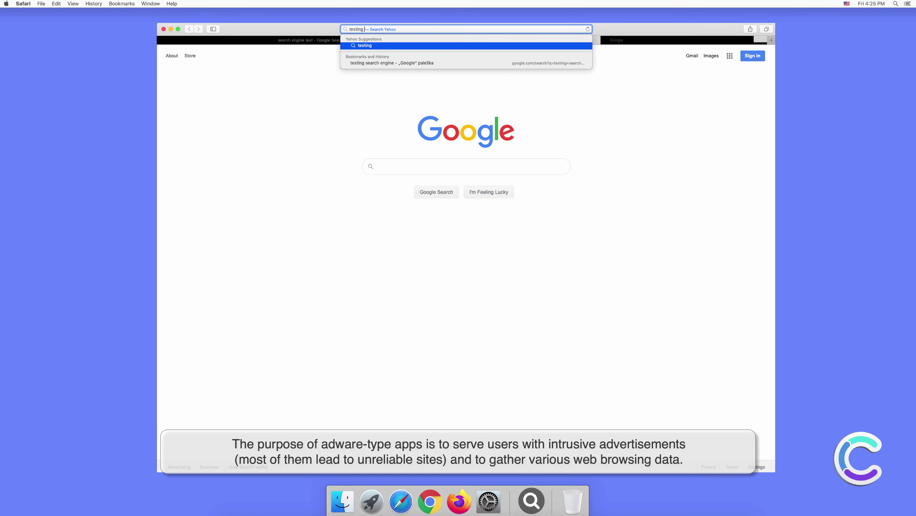
pyautogui.write(' searr')
pyautogui.press('BackSpace')
pyautogui.write('ch engine')
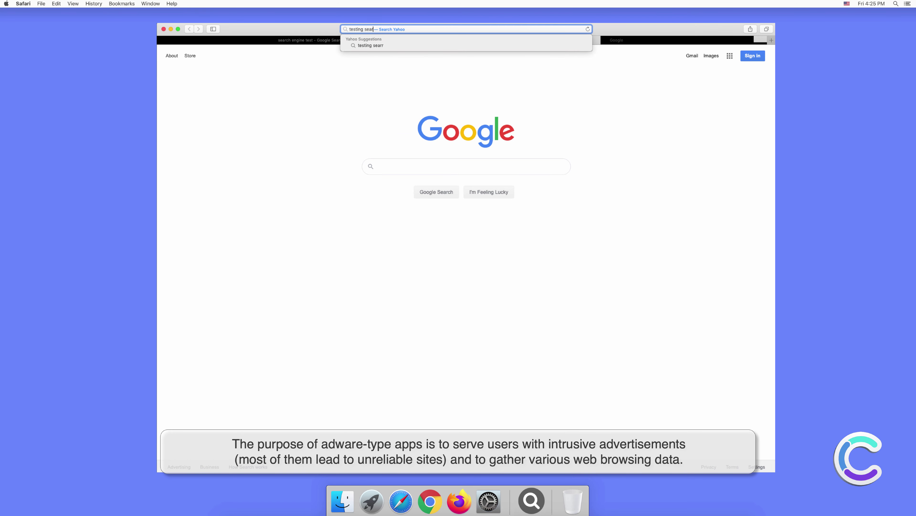
pyautogui.press('Return')
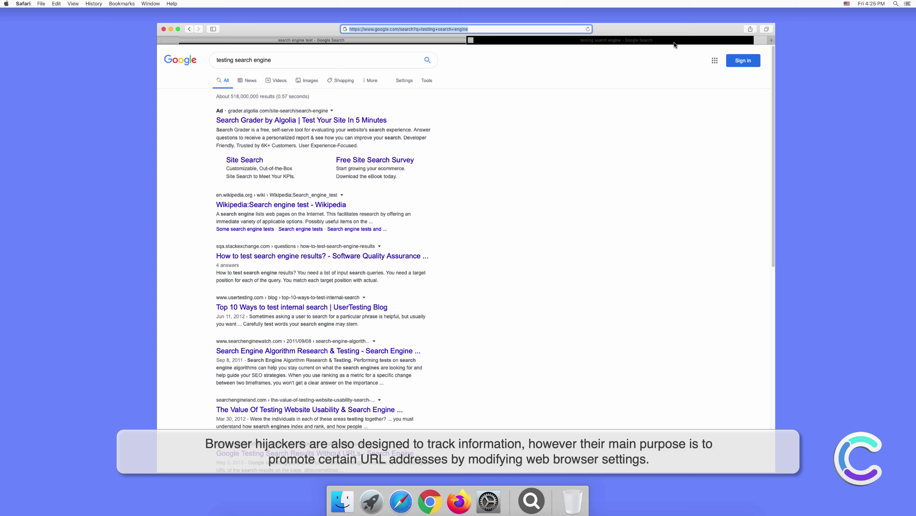
pyautogui.click(753, 47)
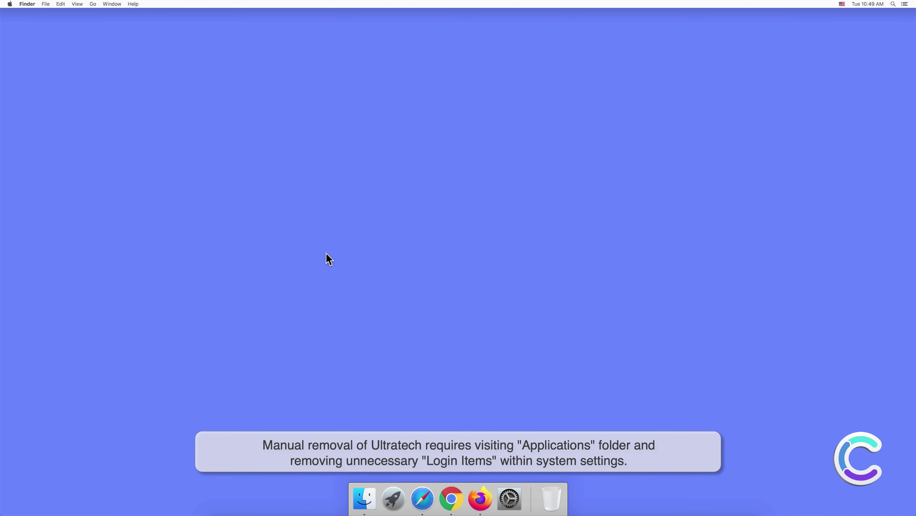
# Step: Move Ultratech from Finder's Applications folder to the Trash and close the window
pyautogui.click(362, 498)
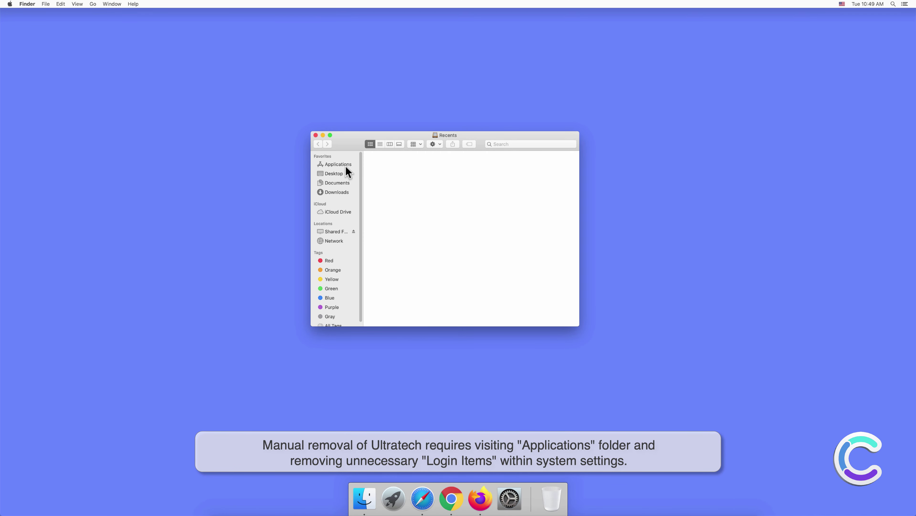
pyautogui.click(338, 164)
pyautogui.scroll(-5, 374, 246)
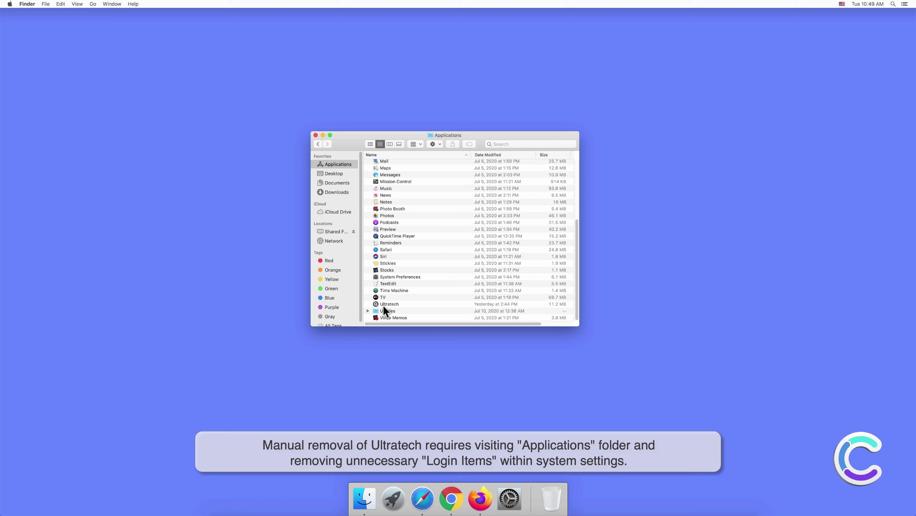
pyautogui.click(416, 303)
pyautogui.rightClick(415, 304)
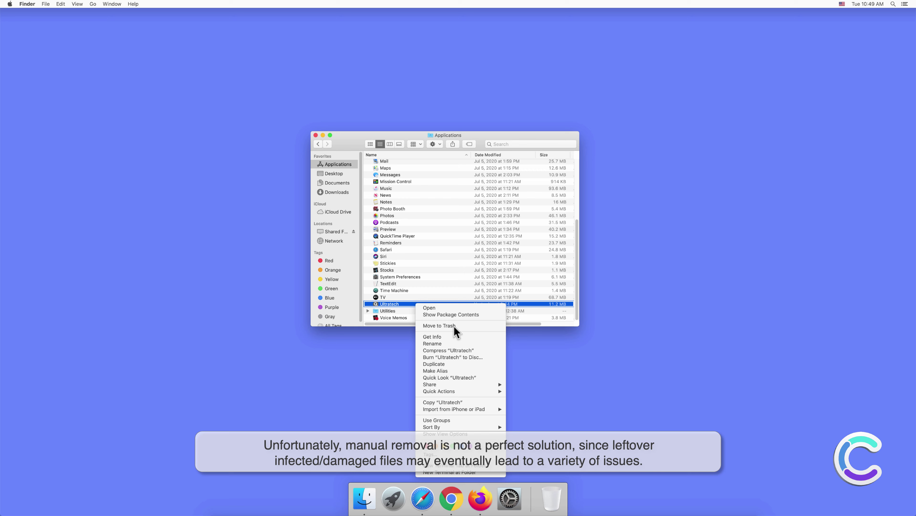
pyautogui.click(461, 325)
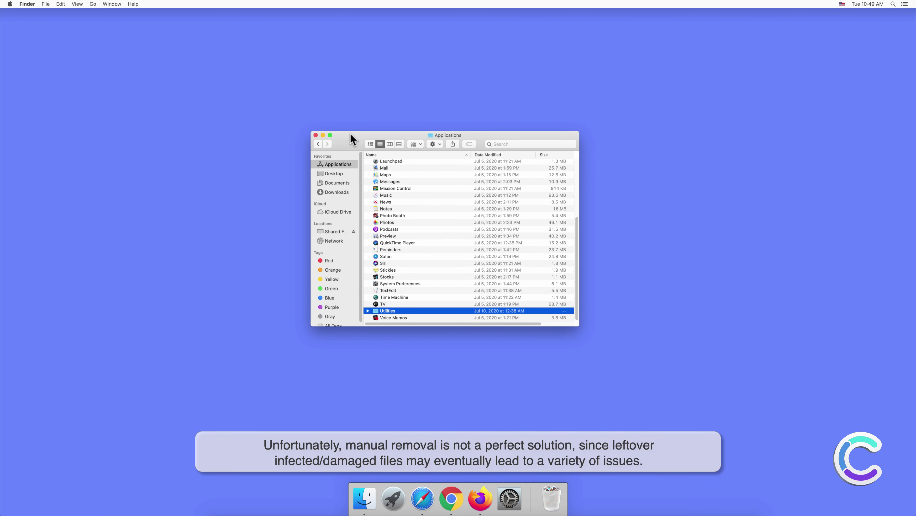
pyautogui.click(315, 135)
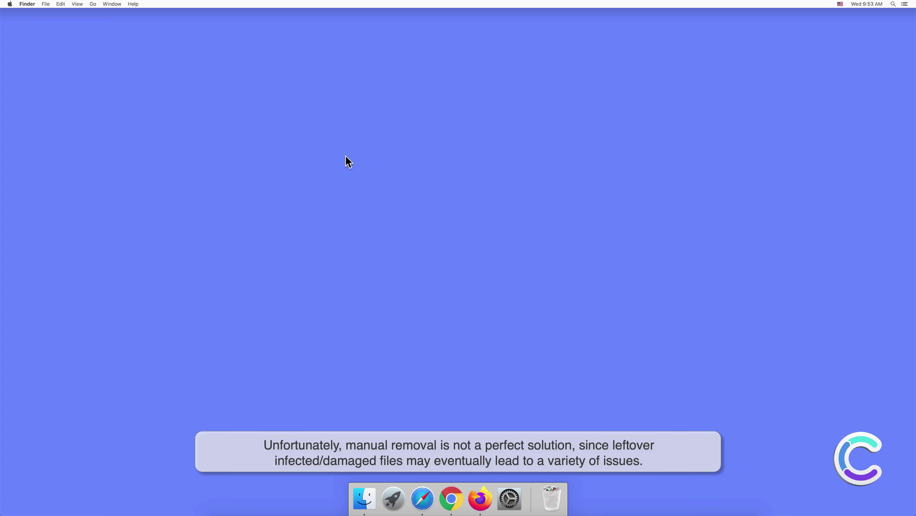
# Step: Review the Login Items in Users & Groups, find none, and close System Preferences
pyautogui.click(509, 498)
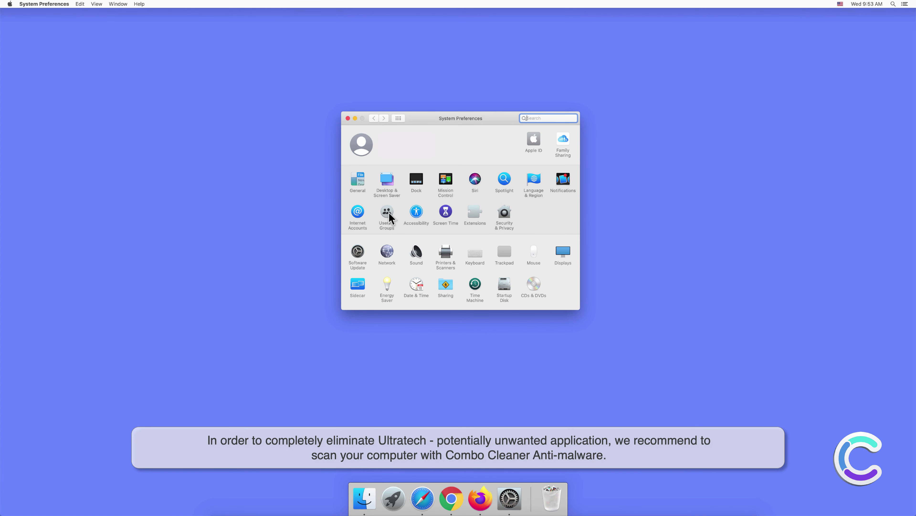
pyautogui.click(391, 211)
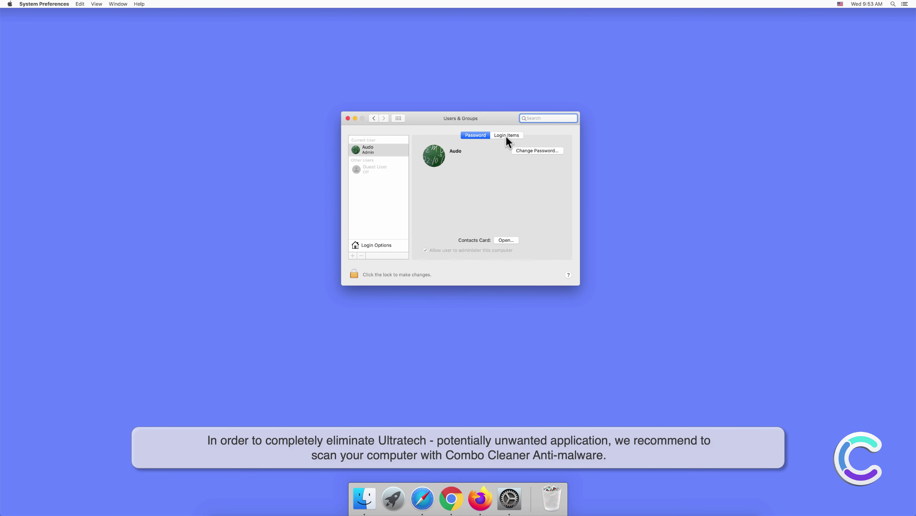
pyautogui.click(507, 136)
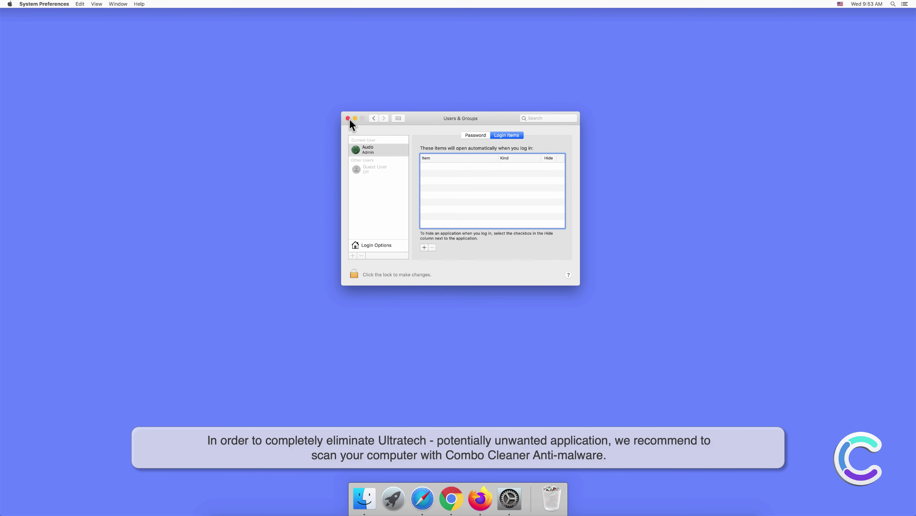
pyautogui.click(348, 119)
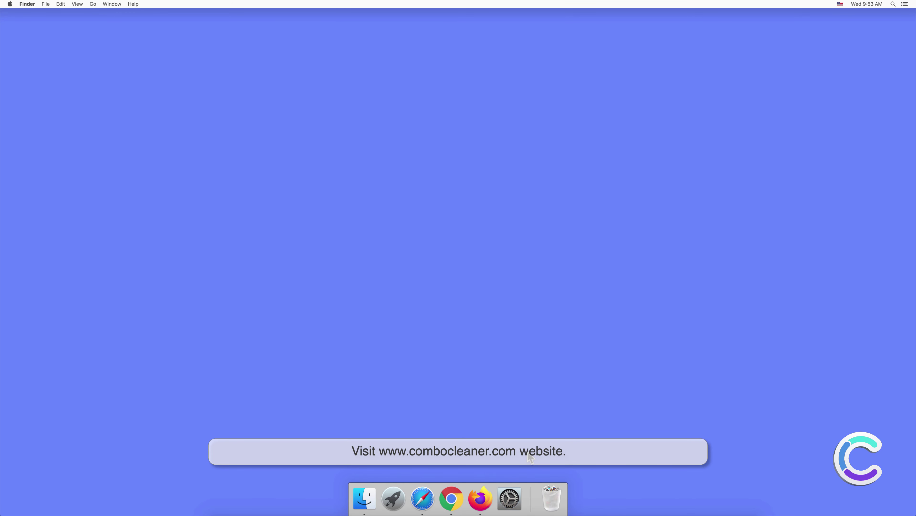
pyautogui.click(422, 498)
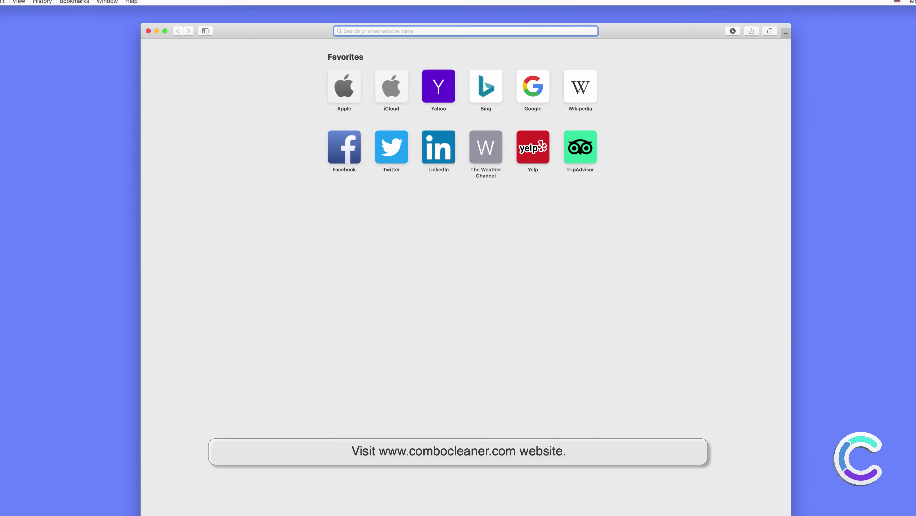
pyautogui.write('www')
pyautogui.write('.co')
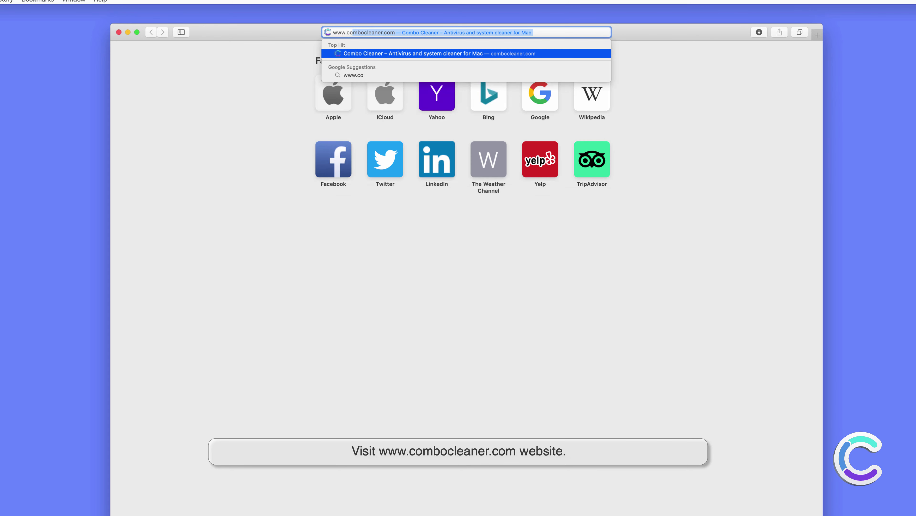
pyautogui.write('mbocleaner.com')
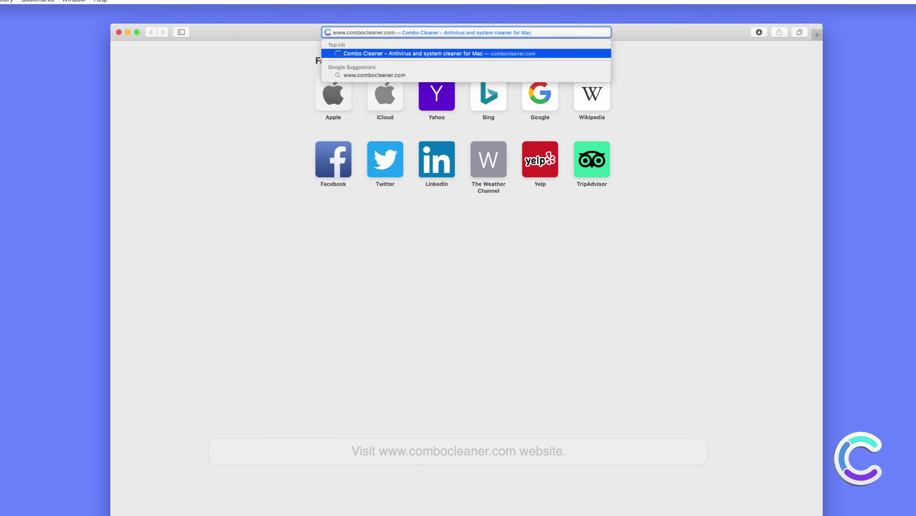
pyautogui.press('Return')
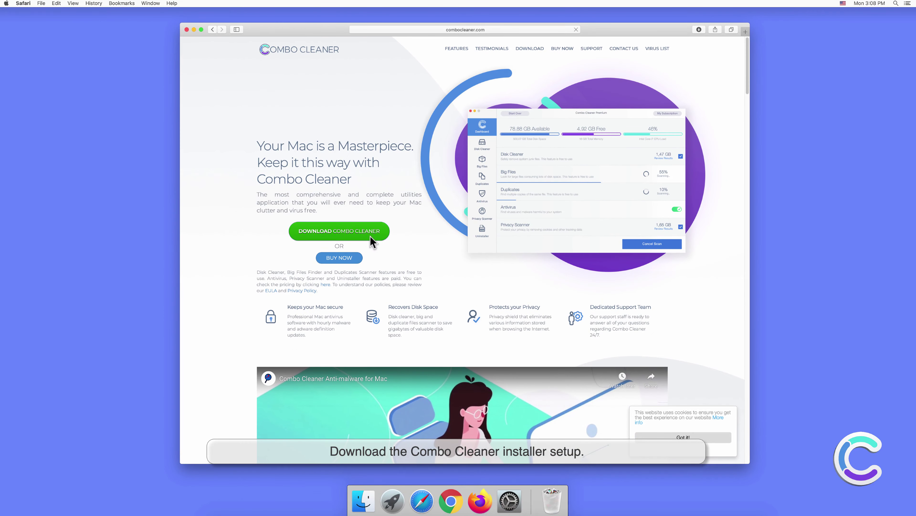
pyautogui.click(370, 235)
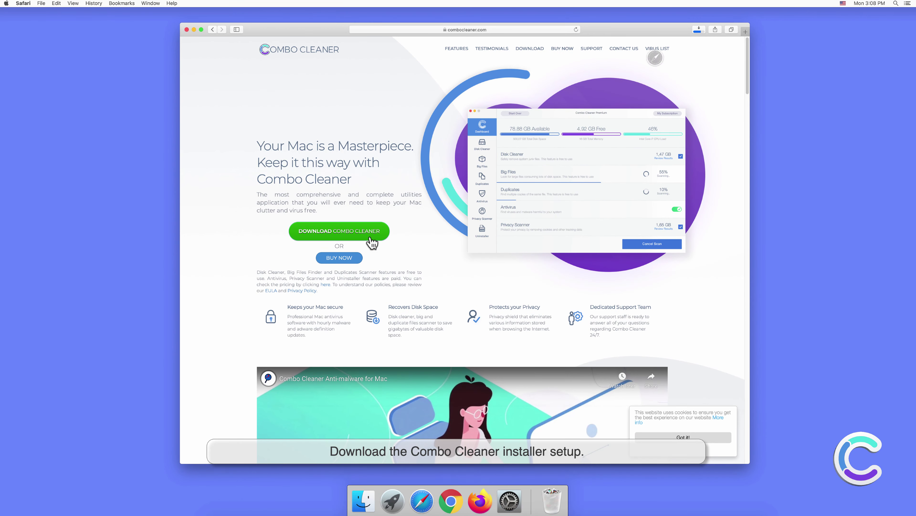
pyautogui.click(696, 31)
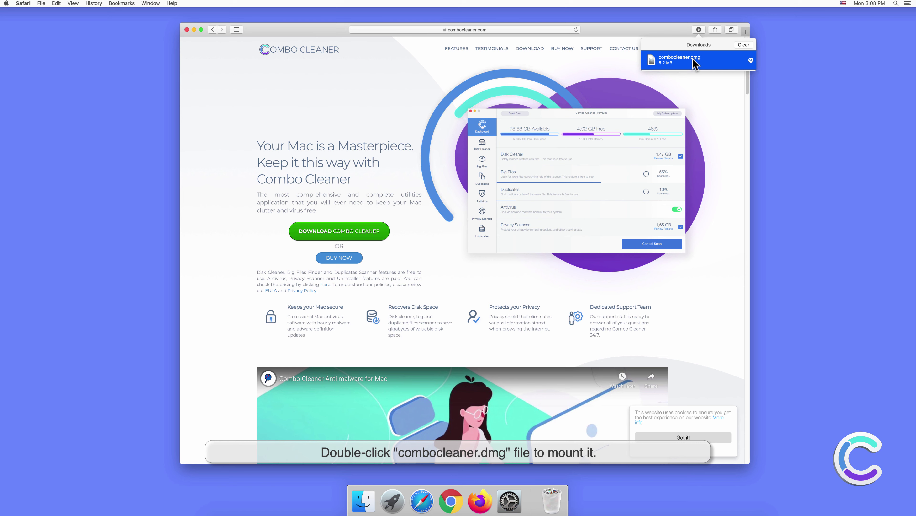
pyautogui.doubleClick(692, 58)
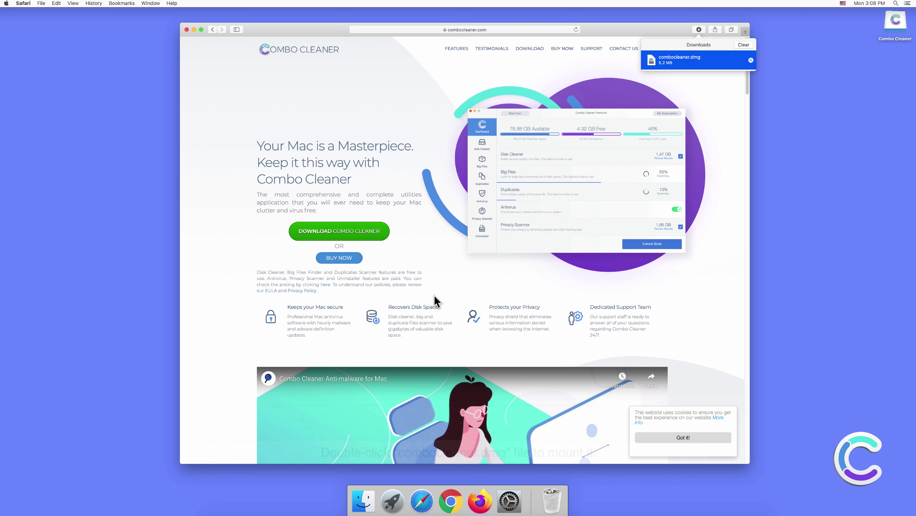
# Step: Drag Combo Cleaner into Applications, then close the installer and browser windows
pyautogui.moveTo(413, 274); pyautogui.dragTo(492, 269)
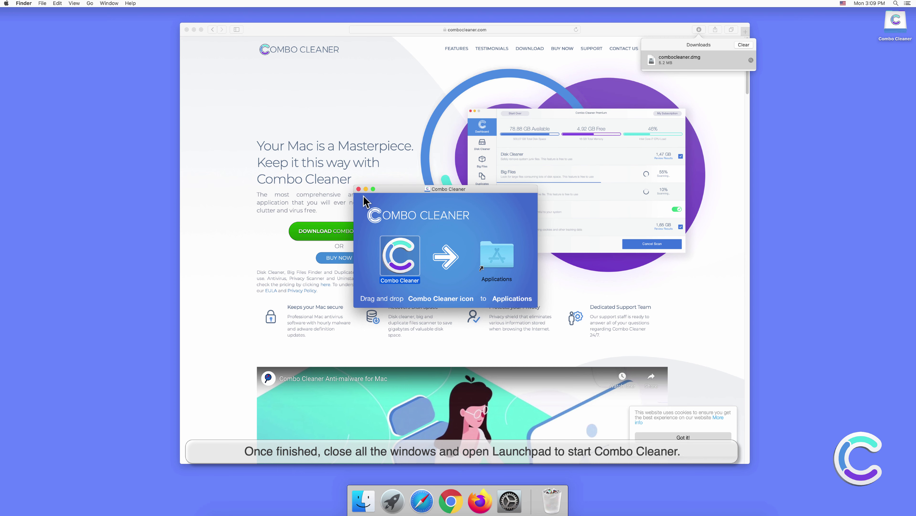
pyautogui.click(359, 188)
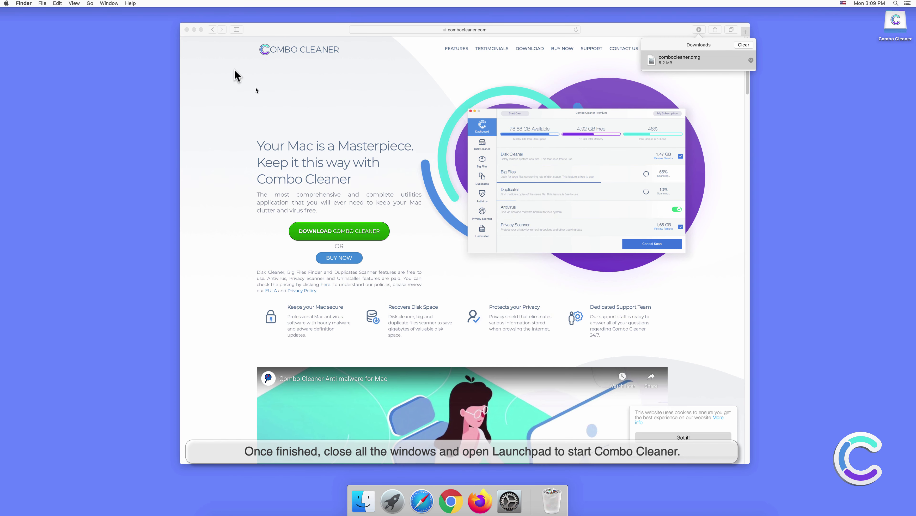
pyautogui.click(187, 34)
pyautogui.click(187, 29)
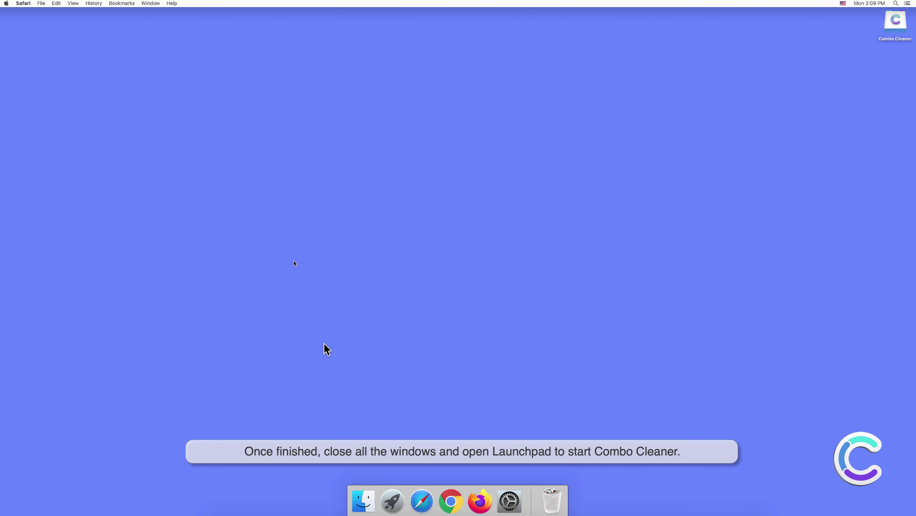
# Step: Launch Combo Cleaner from Launchpad and confirm opening the downloaded app
pyautogui.click(392, 500)
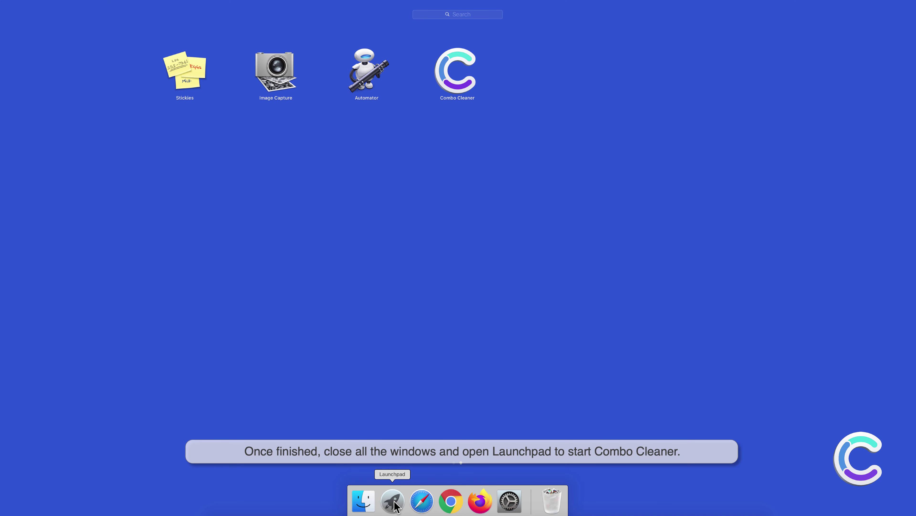
pyautogui.click(454, 76)
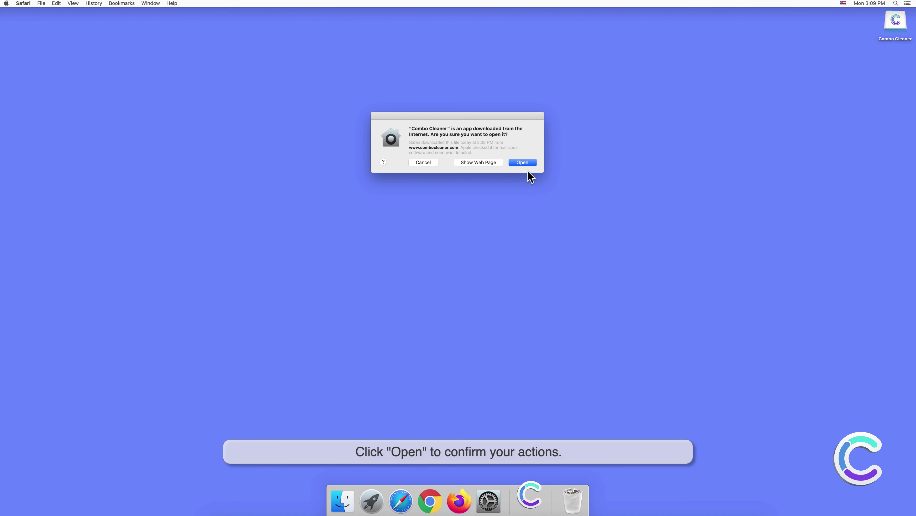
pyautogui.click(526, 162)
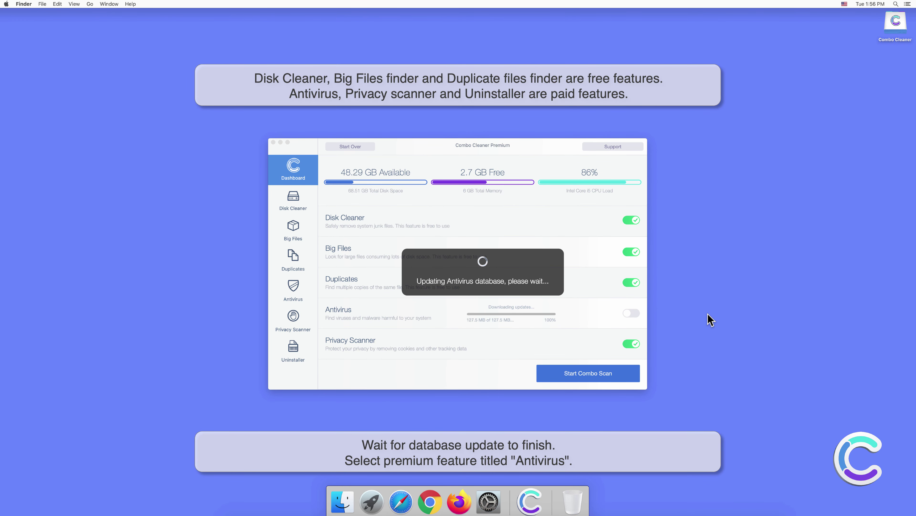
# Step: Start a Full Scan in Combo Cleaner's Antivirus section, detecting 10 threats
pyautogui.click(296, 287)
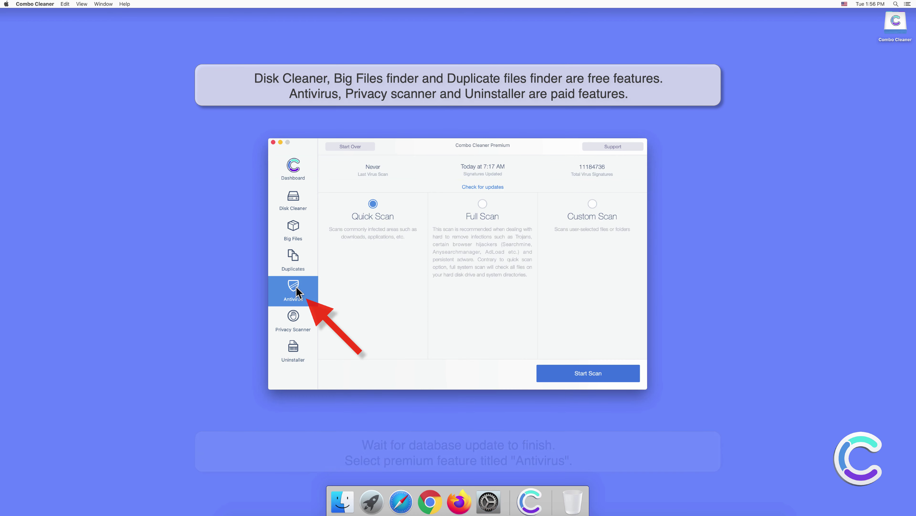
pyautogui.click(481, 204)
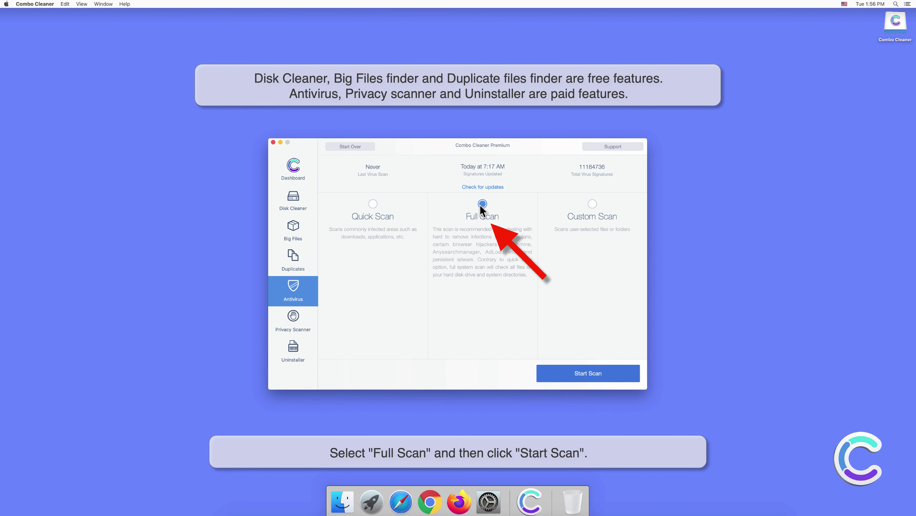
pyautogui.click(592, 376)
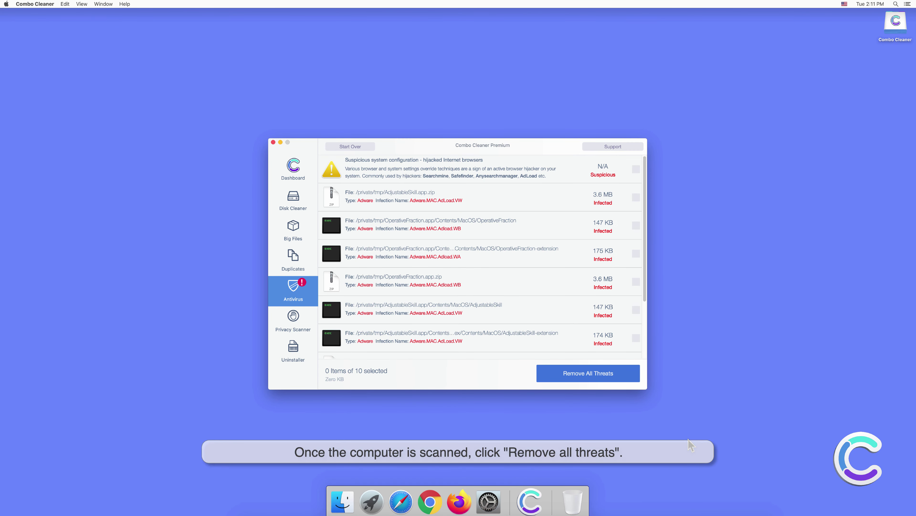
# Step: Remove all threats, authenticating with the administrator password, and dismiss the restart prompt
pyautogui.click(594, 375)
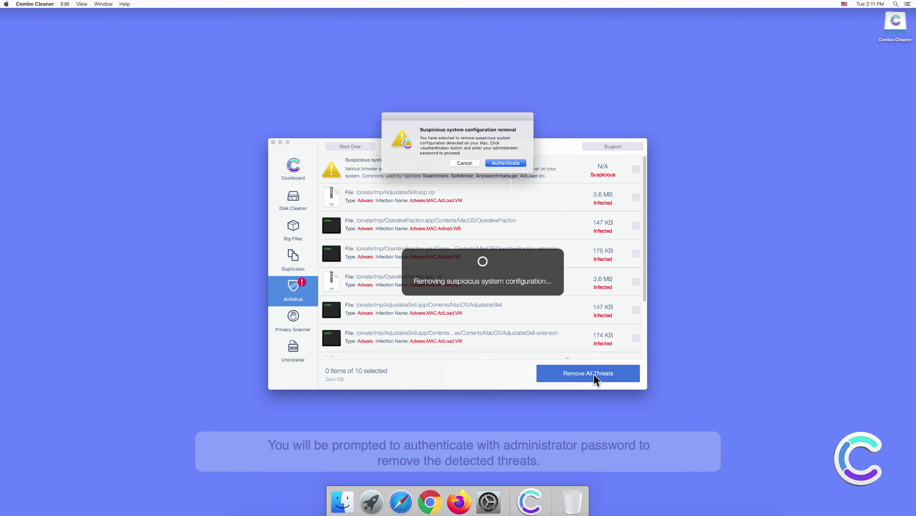
pyautogui.click(506, 163)
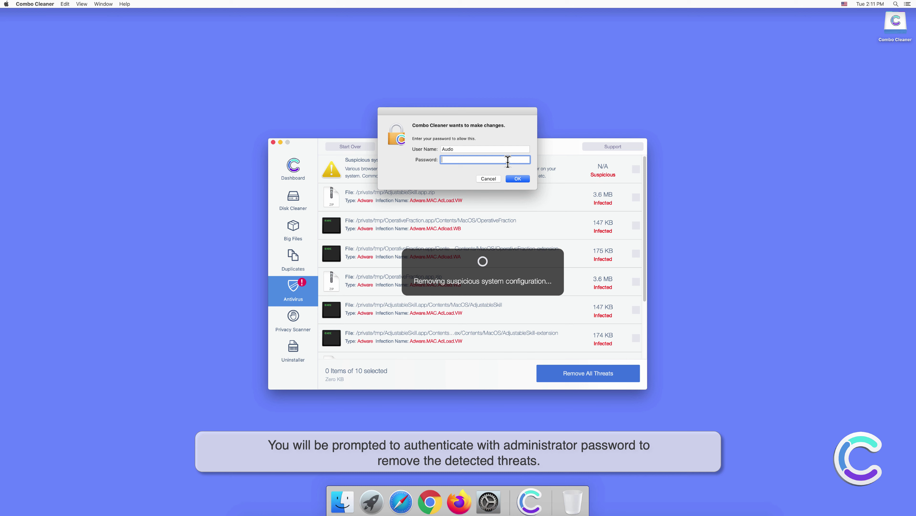
pyautogui.write('••••••')
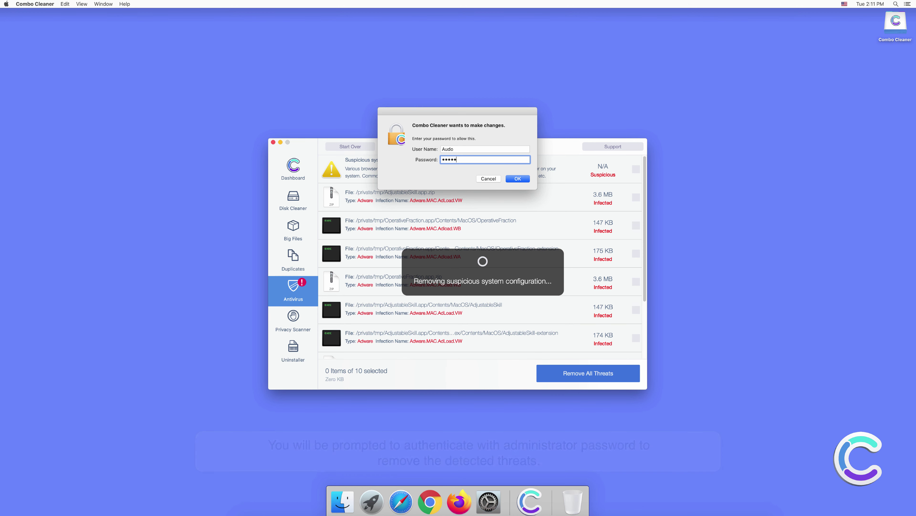
pyautogui.click(516, 179)
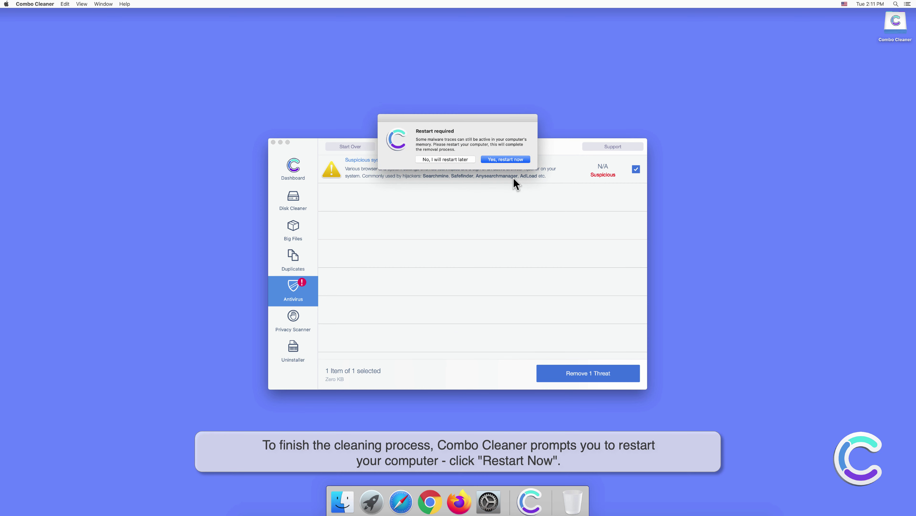
pyautogui.click(512, 160)
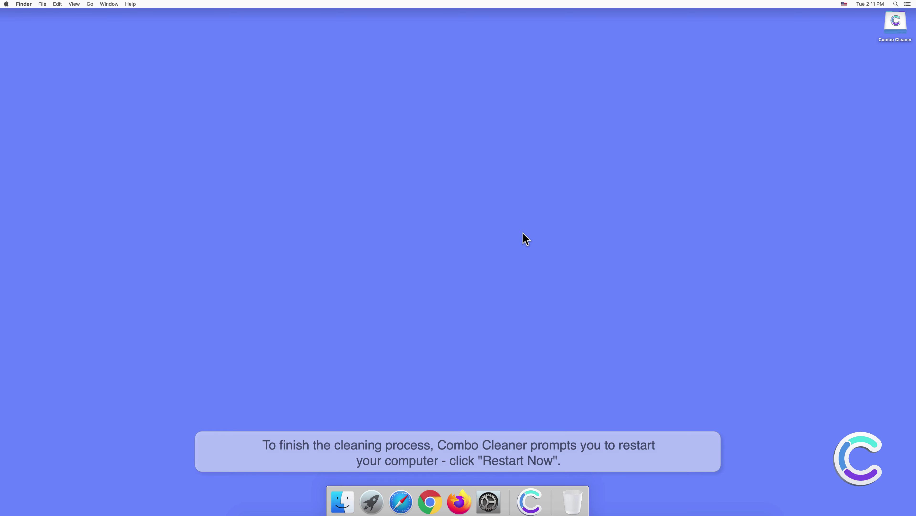